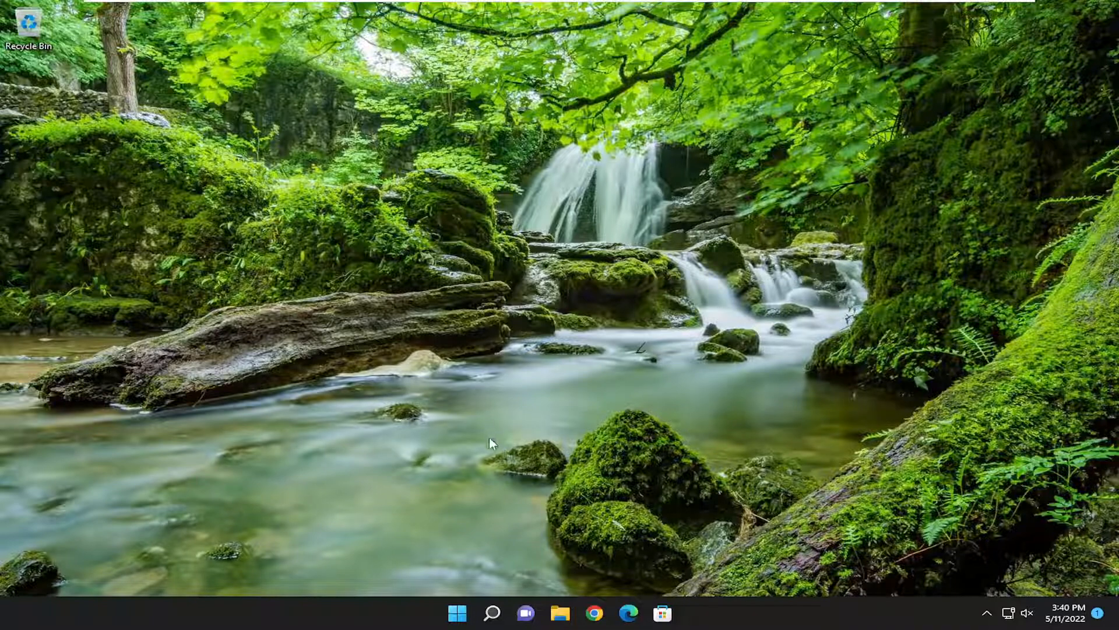
- Bring up the taskbar's quick-access system menu to sign out and back in
right_click(457, 613)
- Launch Services from search and start the Windows Installer service, then close Services
click(491, 613)
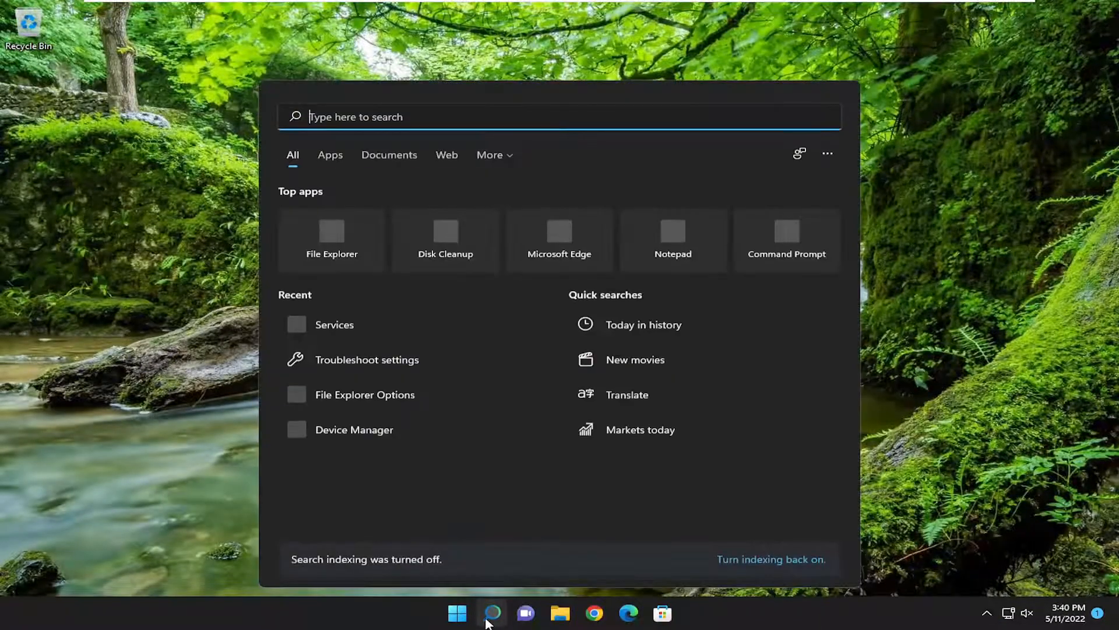
text(services)
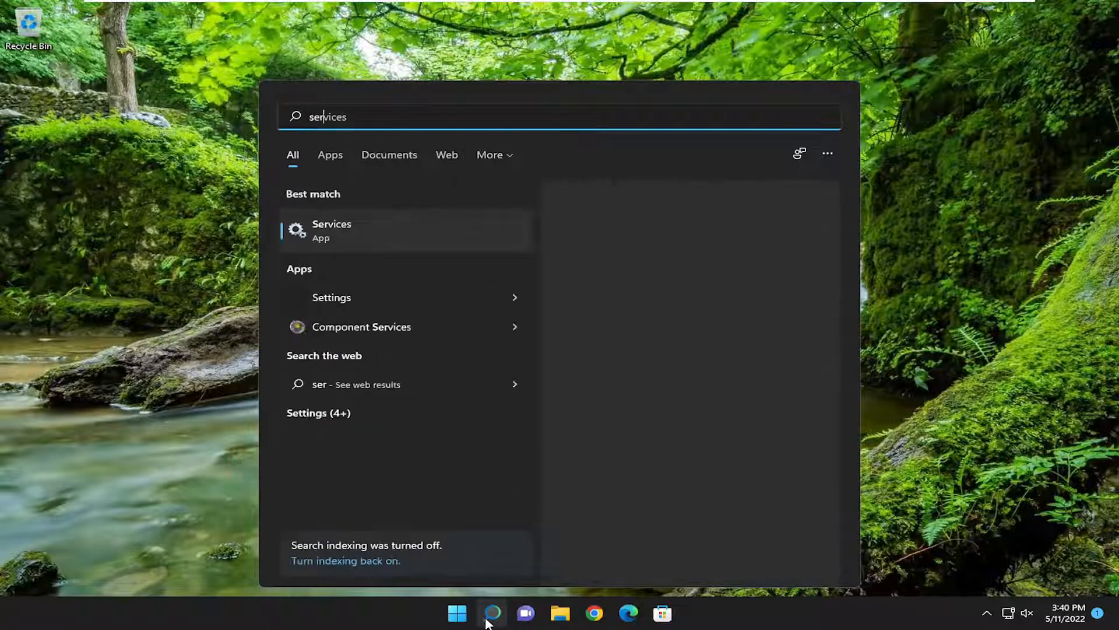
click(316, 229)
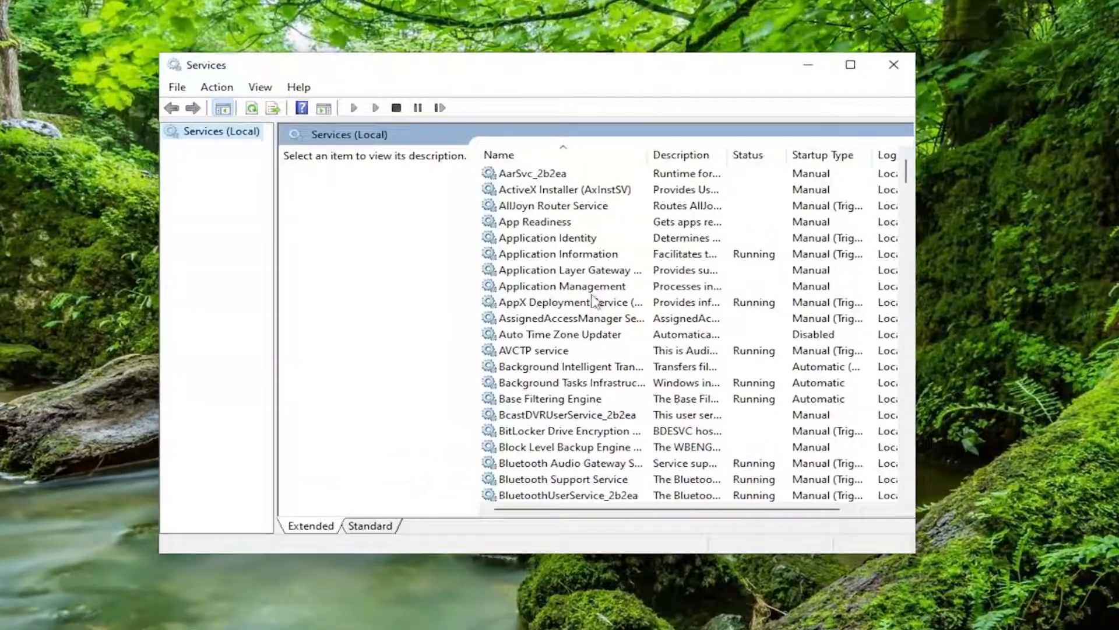
scroll(606, 324, down, 5)
drag(905, 200, 906, 448)
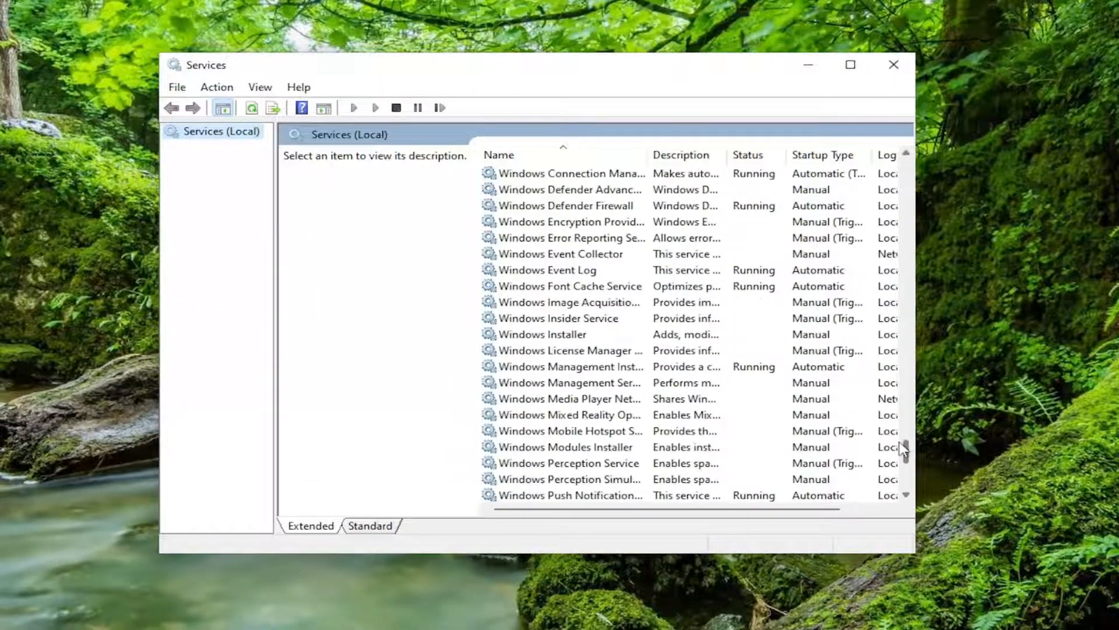
double_click(565, 336)
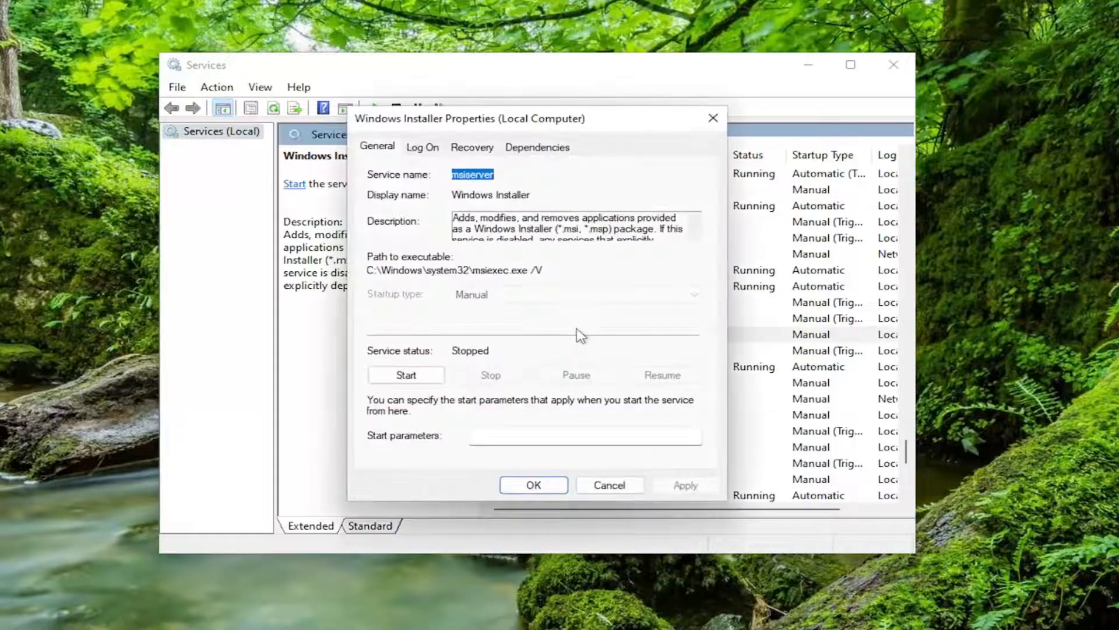
click(406, 374)
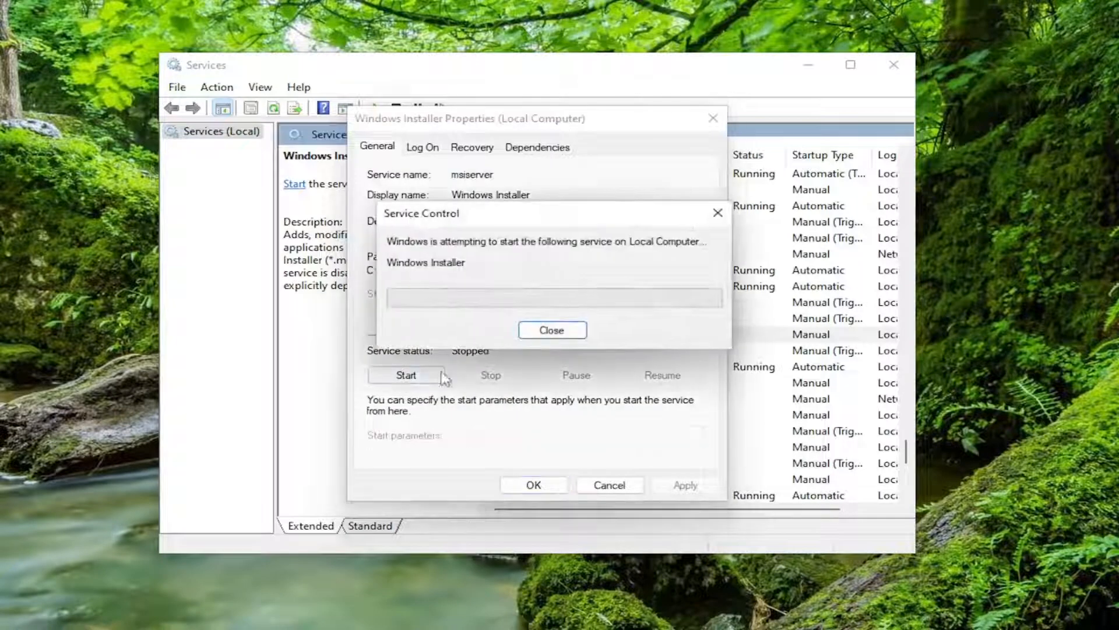
click(533, 485)
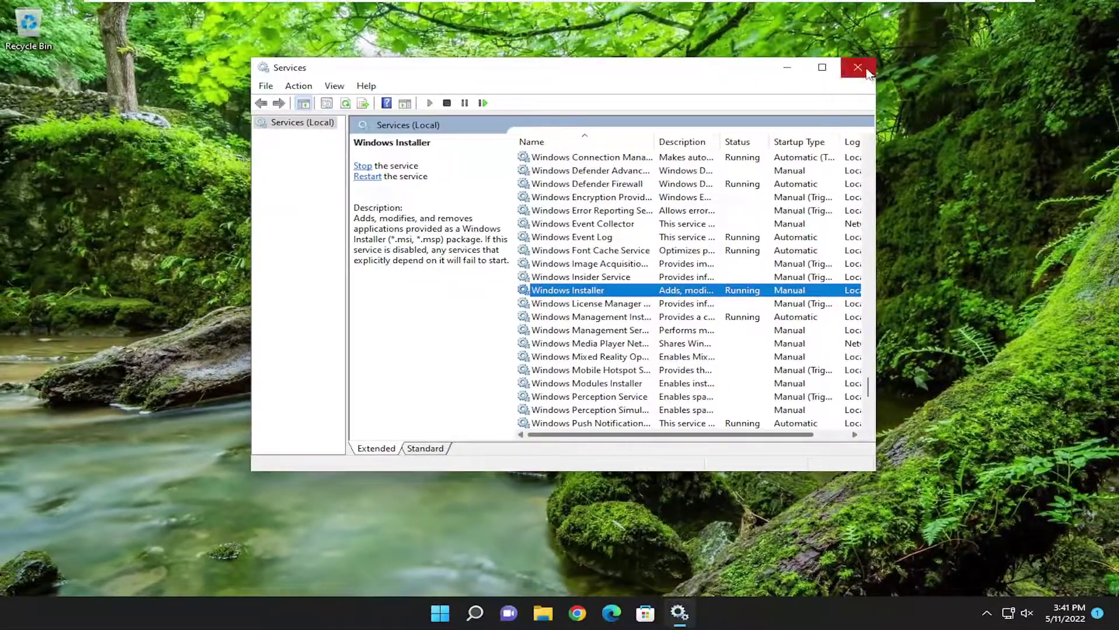
click(894, 65)
- Launch Control Panel in Category view and go to 'Uninstall a program'
click(489, 613)
text(control panel)
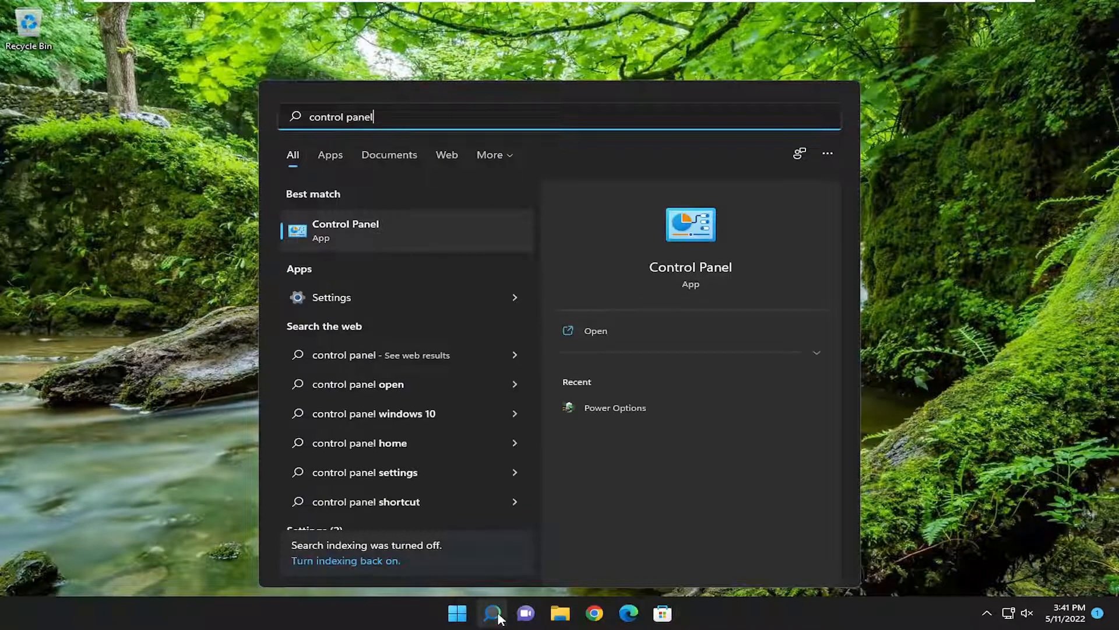
click(346, 231)
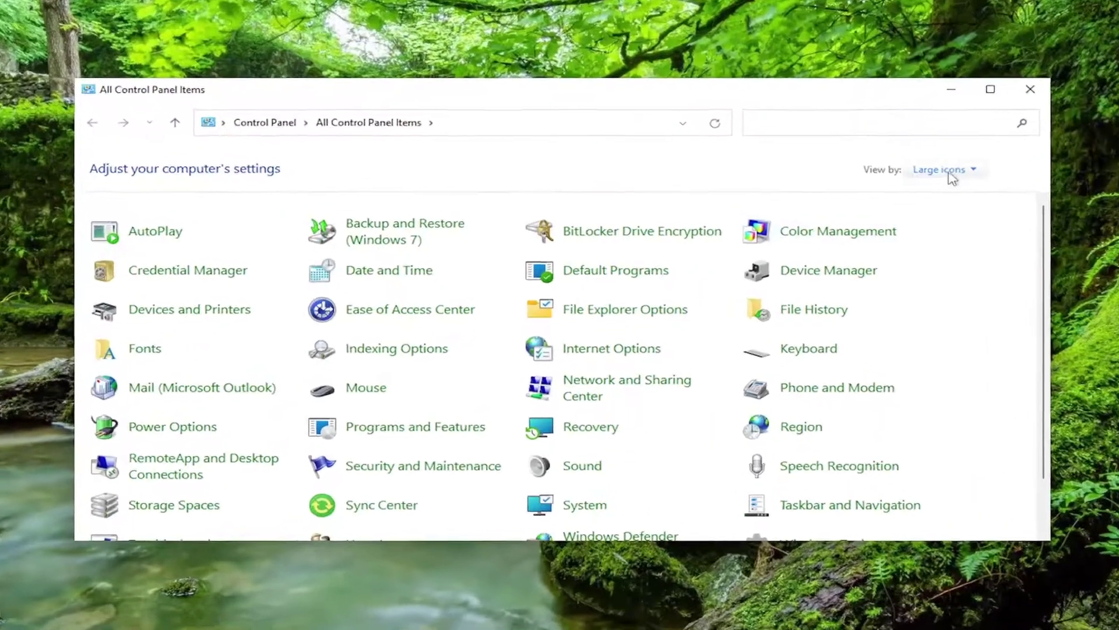
click(944, 168)
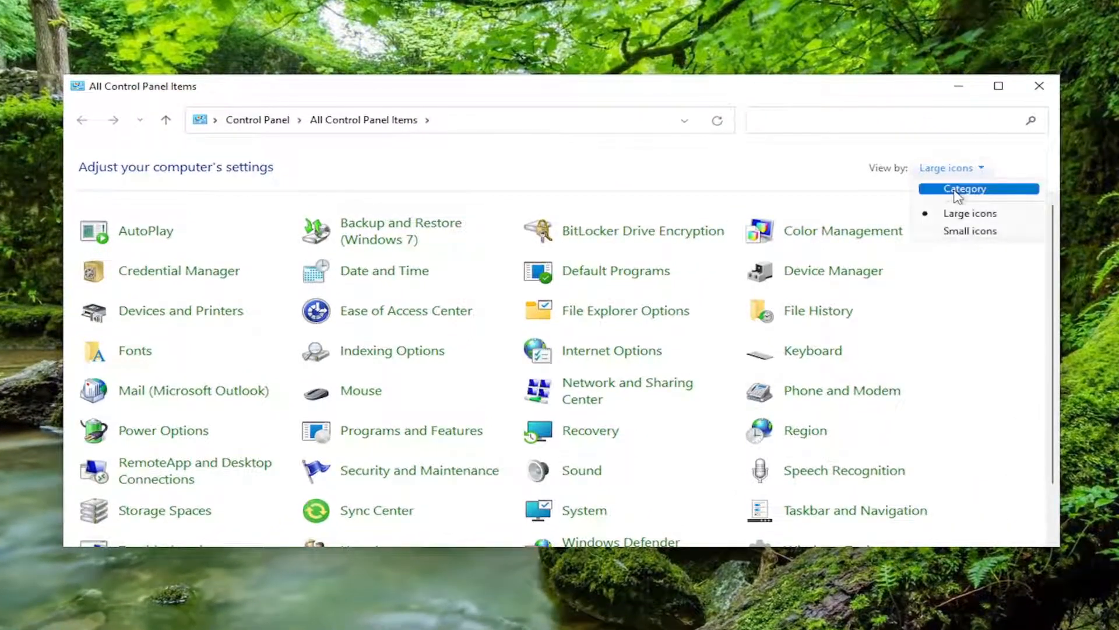
click(958, 186)
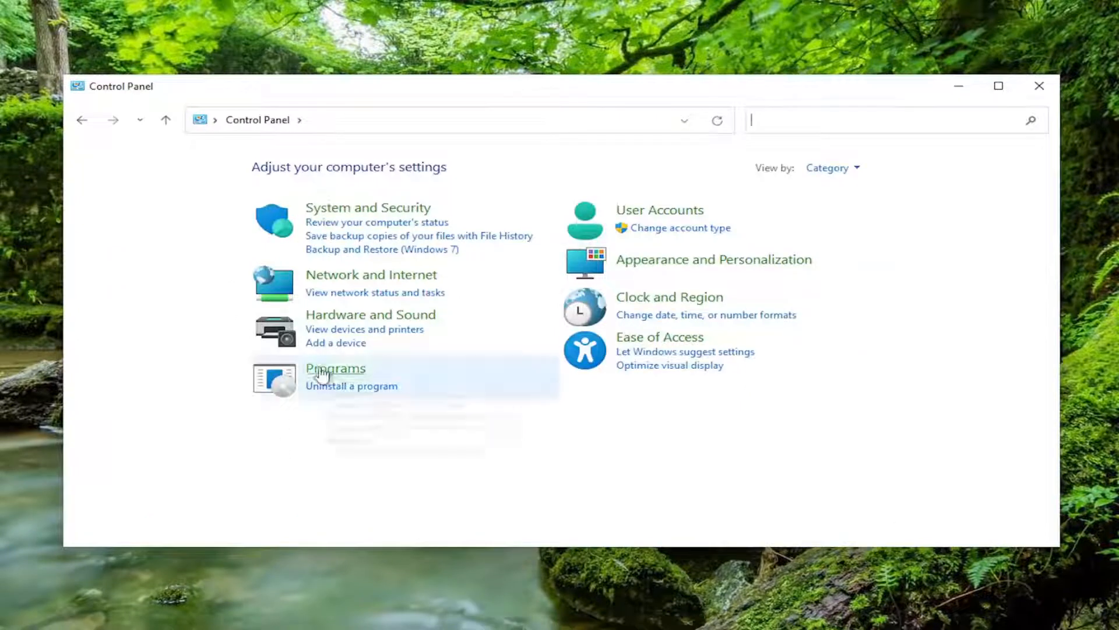
click(350, 387)
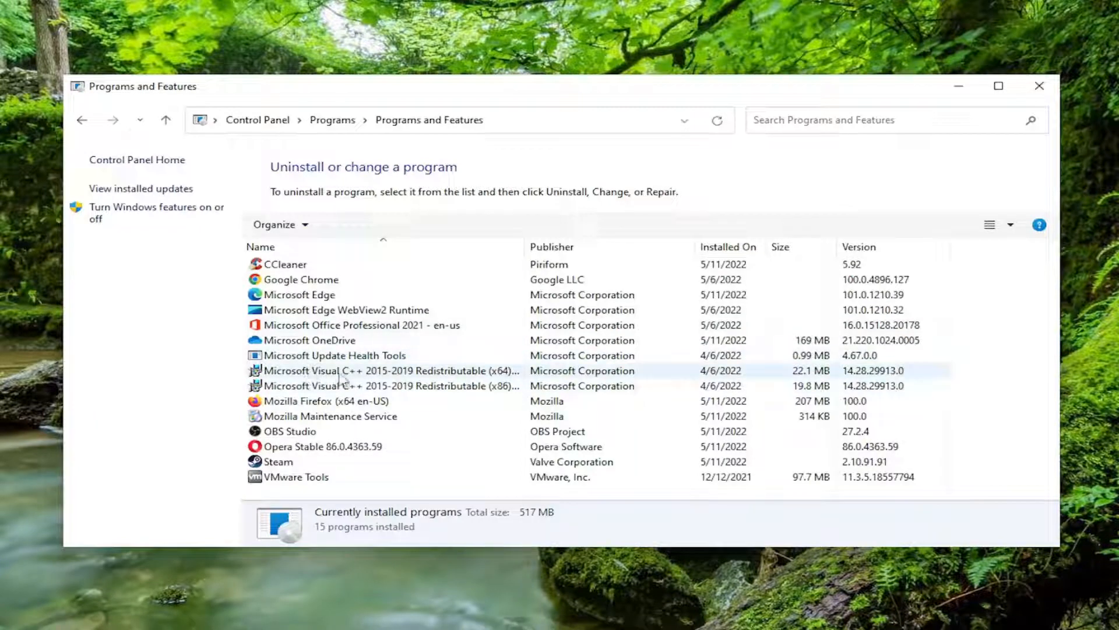
- Repair Microsoft Visual C++ 2015-2019 Redistributable (x64) via Change > Repair with admin approval
click(379, 371)
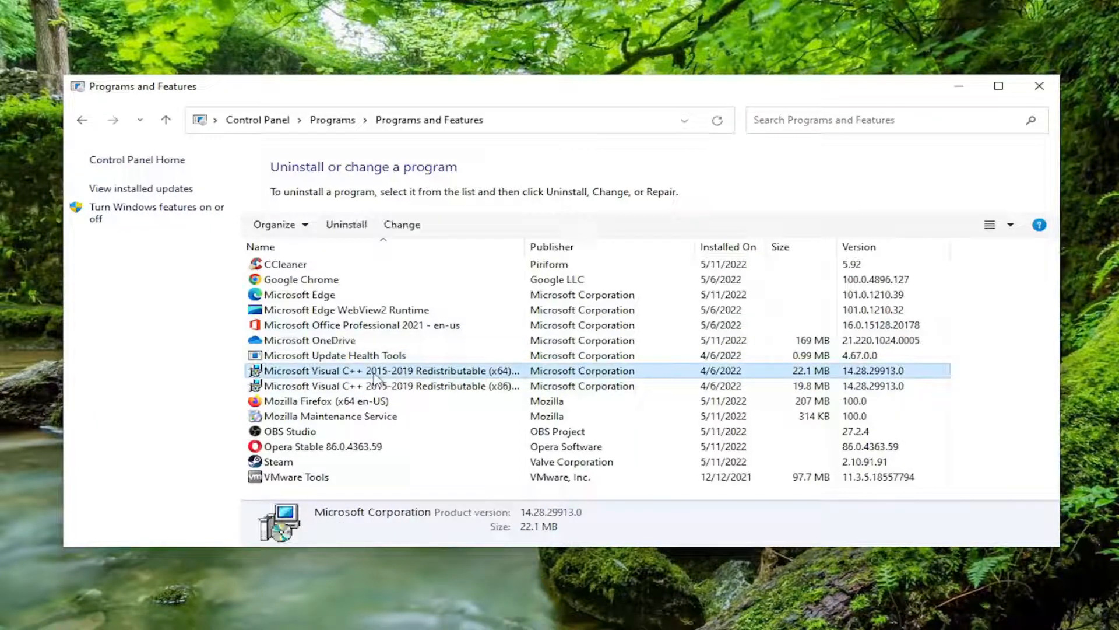
click(401, 223)
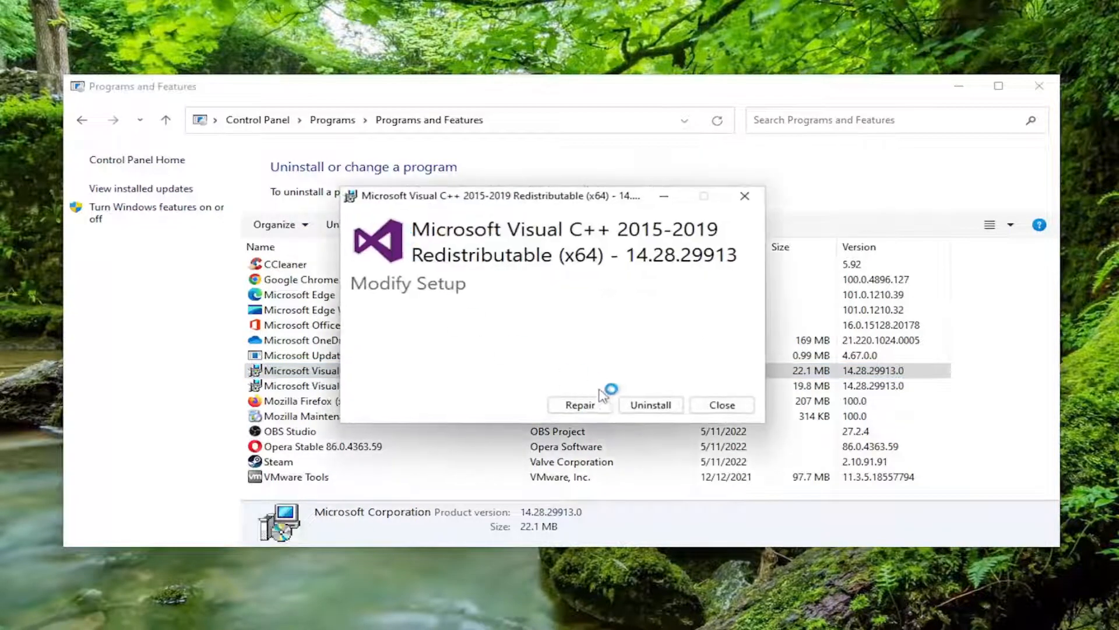
click(581, 405)
click(463, 443)
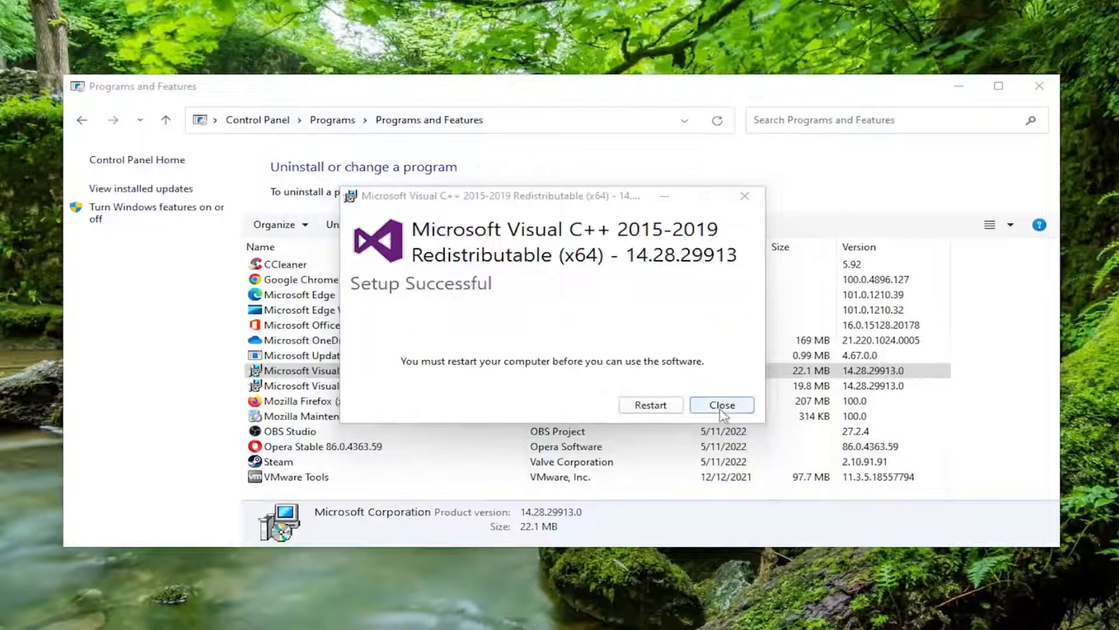
click(722, 405)
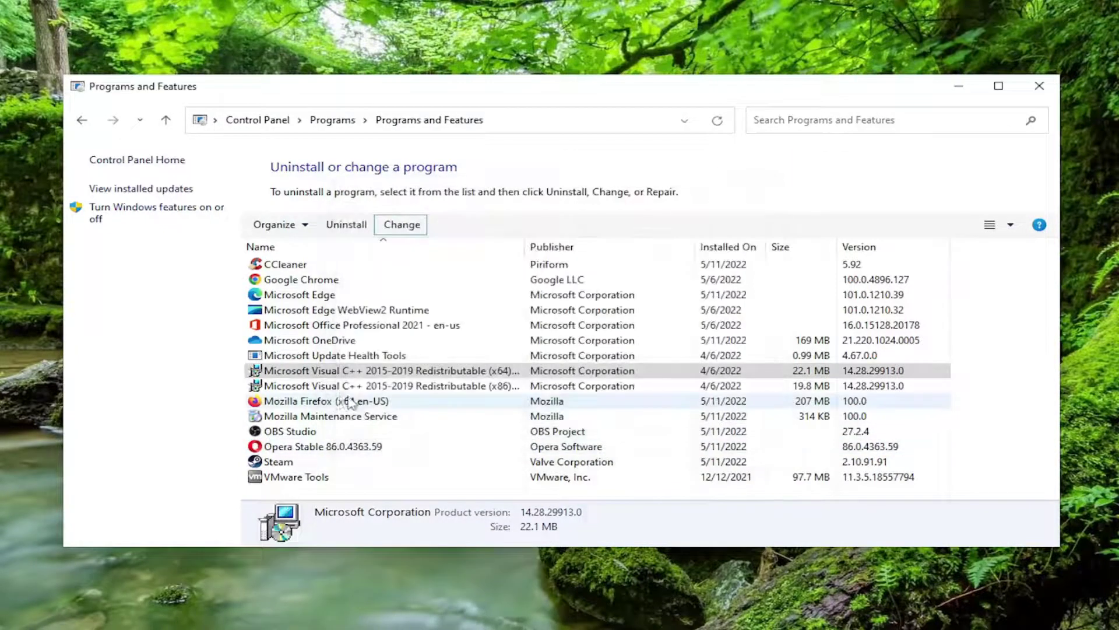
- Repair Microsoft Visual C++ 2015-2019 Redistributable (x86), then close Programs and Features
click(310, 388)
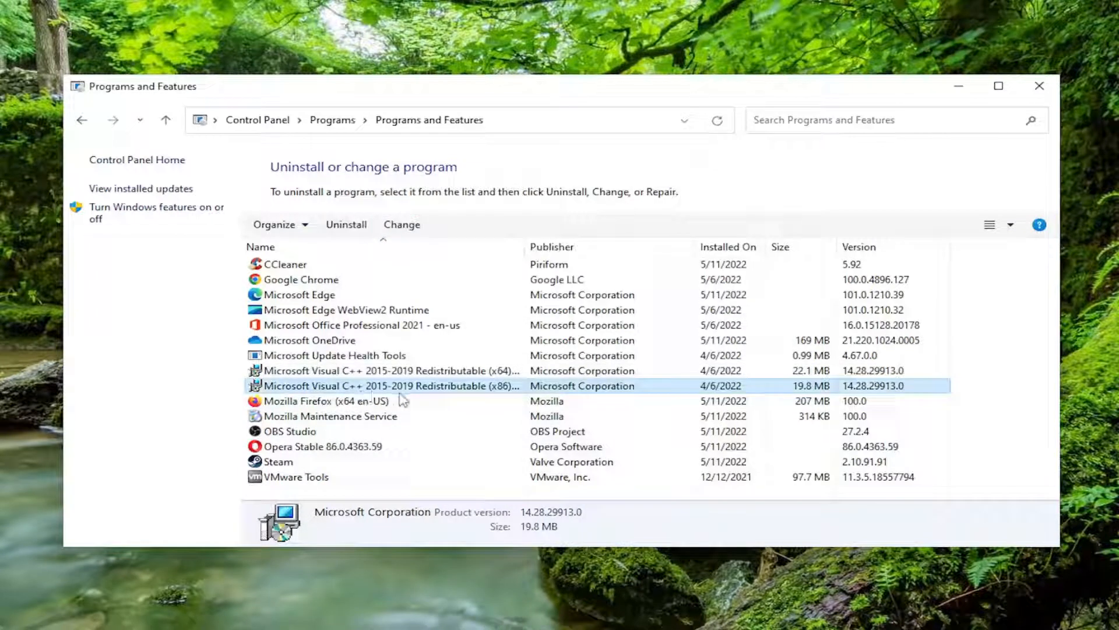
click(403, 225)
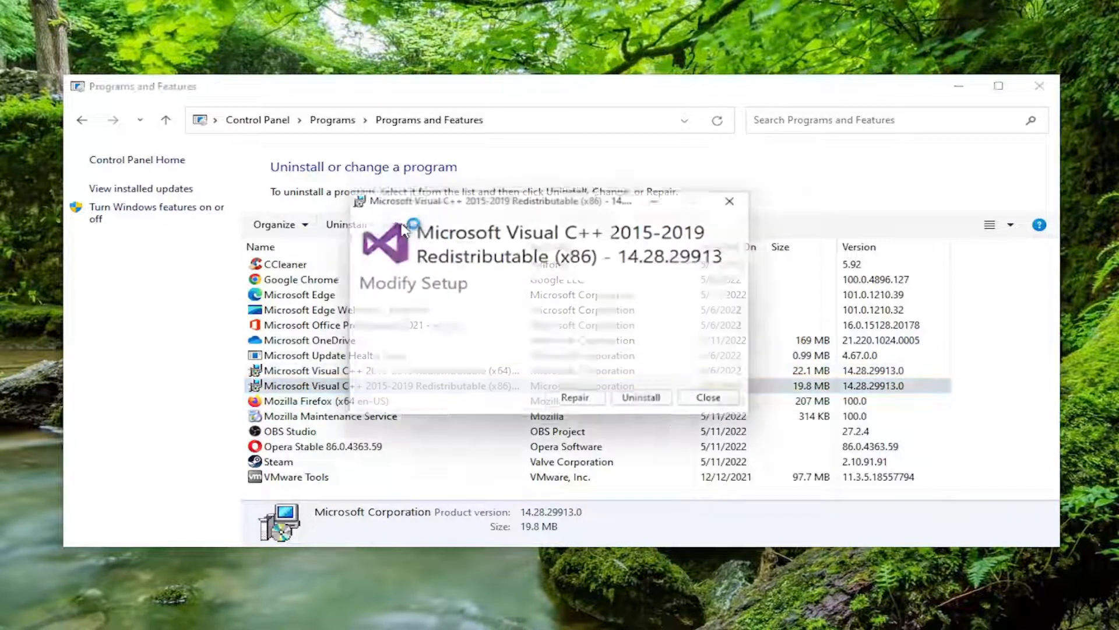
click(576, 400)
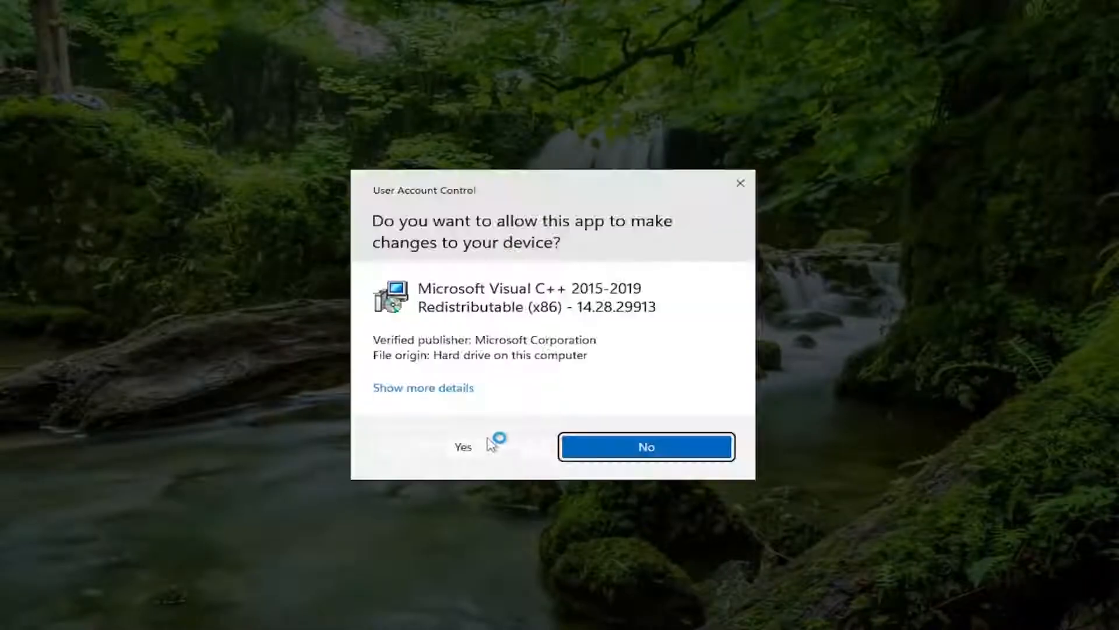
click(464, 447)
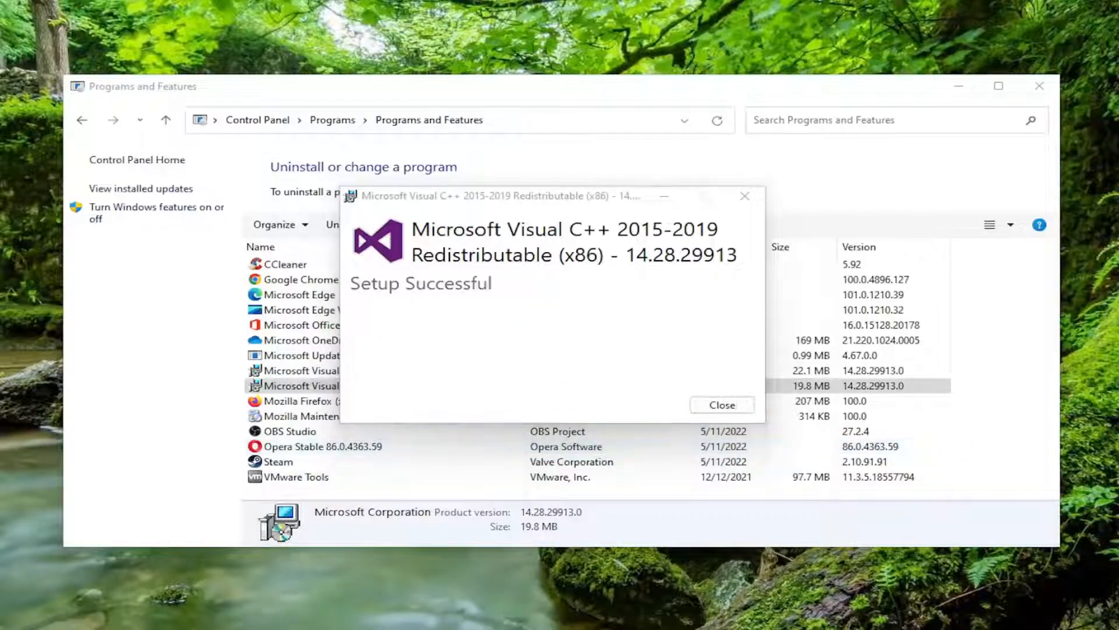
click(721, 405)
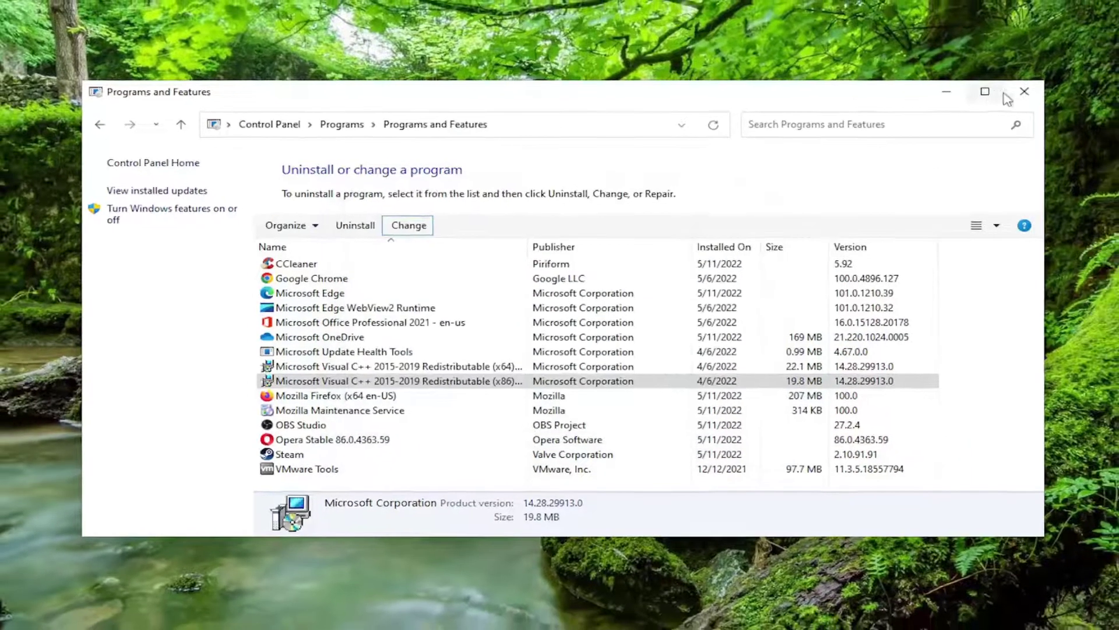
click(1024, 91)
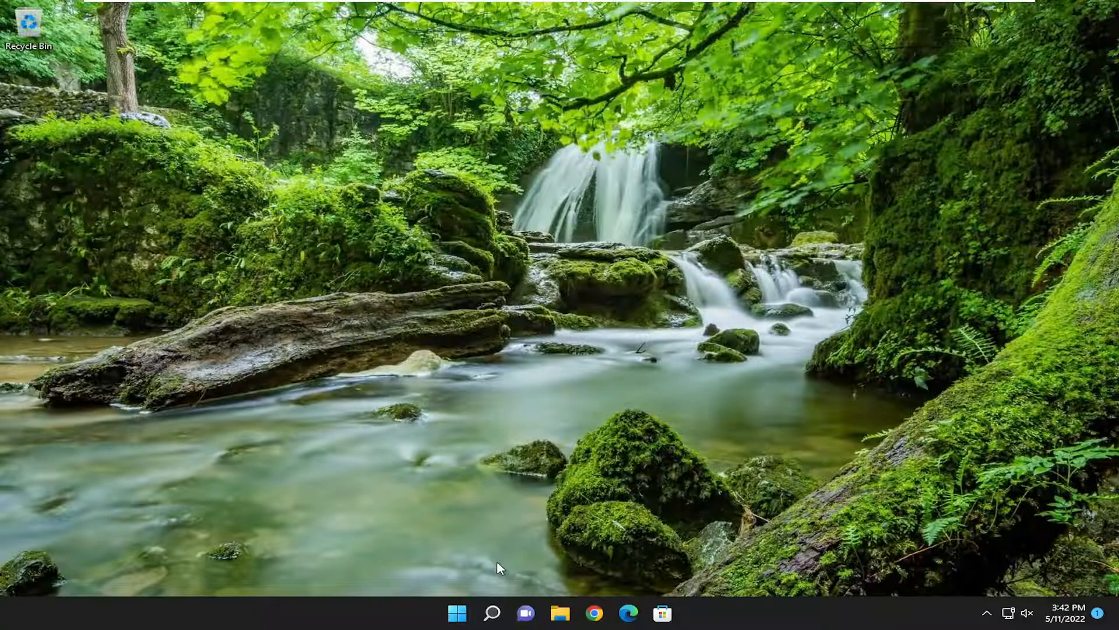
- Run Command Prompt as administrator from search and centre its window on the desktop
click(492, 612)
text(cmd)
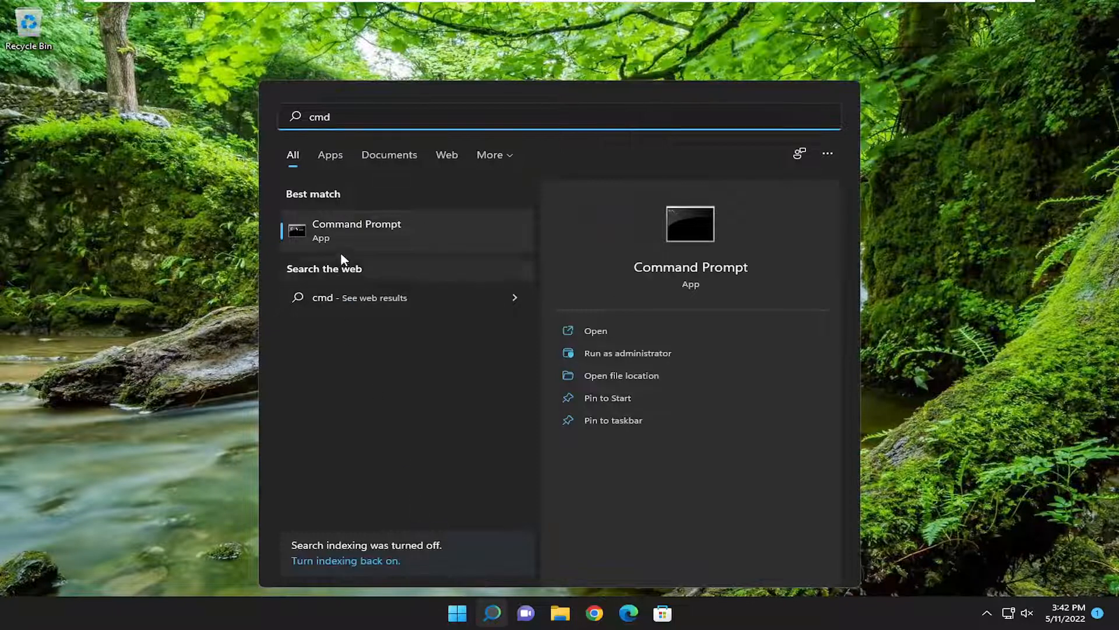
right_click(340, 228)
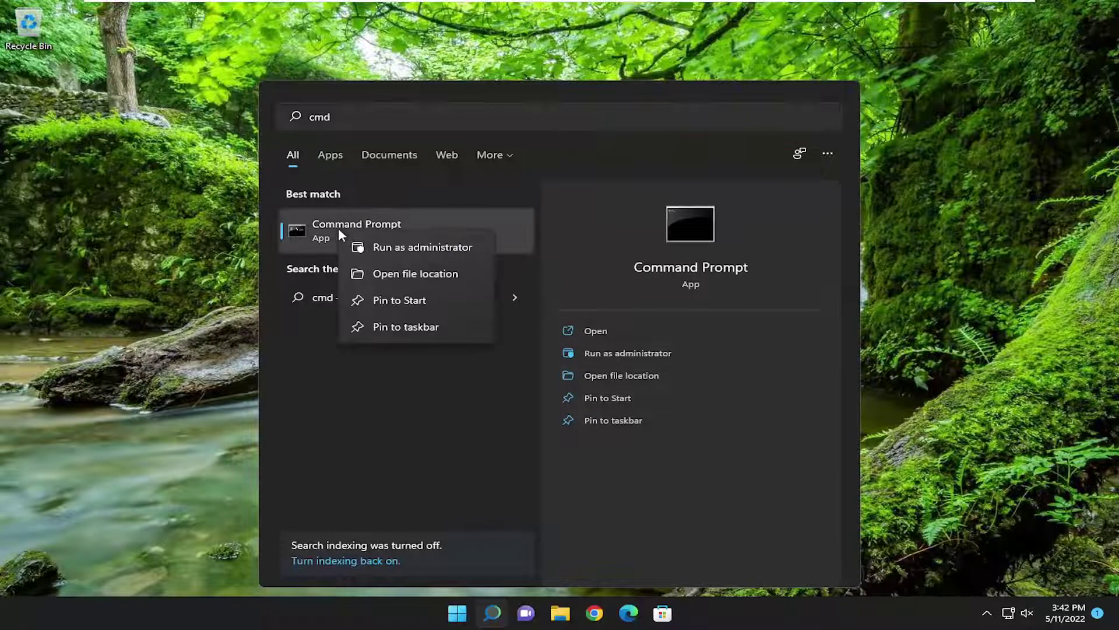
click(414, 247)
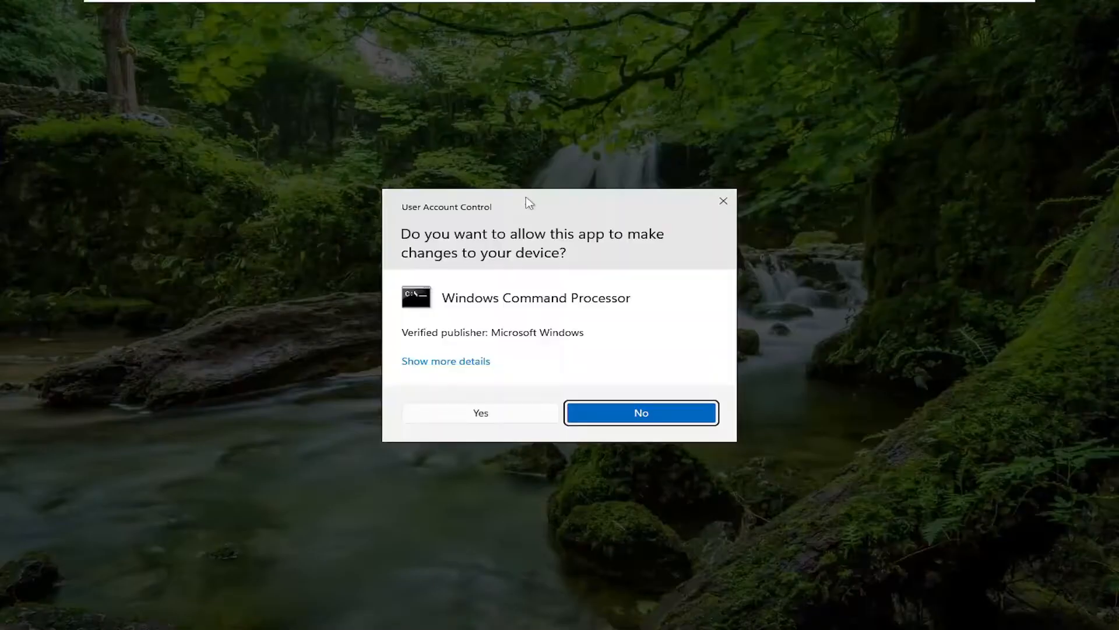
click(481, 413)
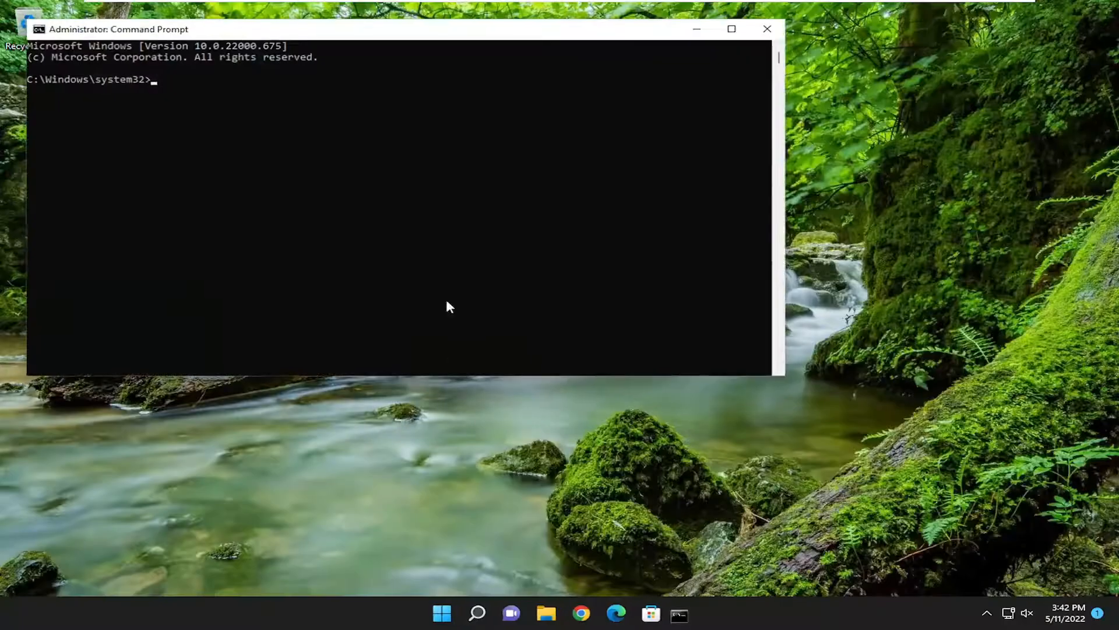
drag(419, 35, 583, 94)
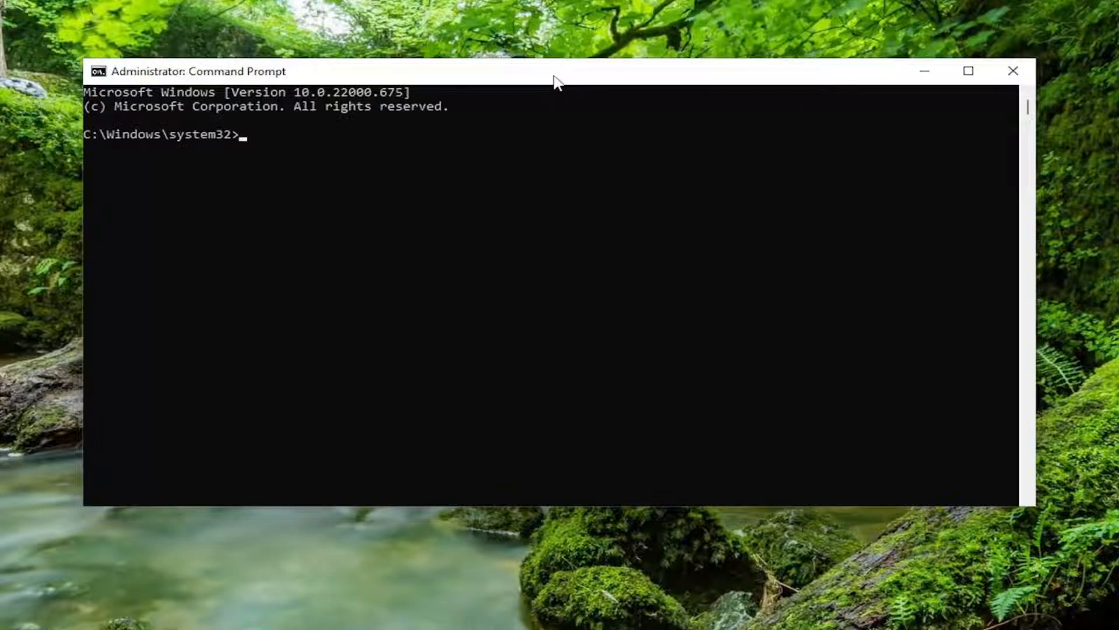
- Paste and run 'sfc /scannow' via the title bar's Edit menu
right_click(496, 78)
mouse_move(538, 207)
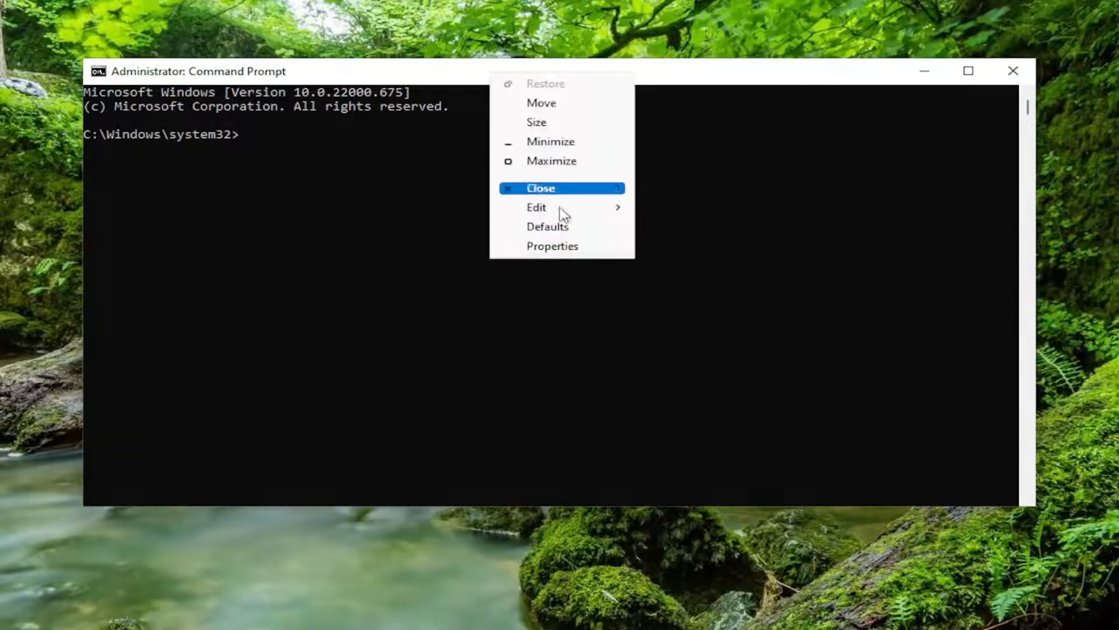
click(679, 246)
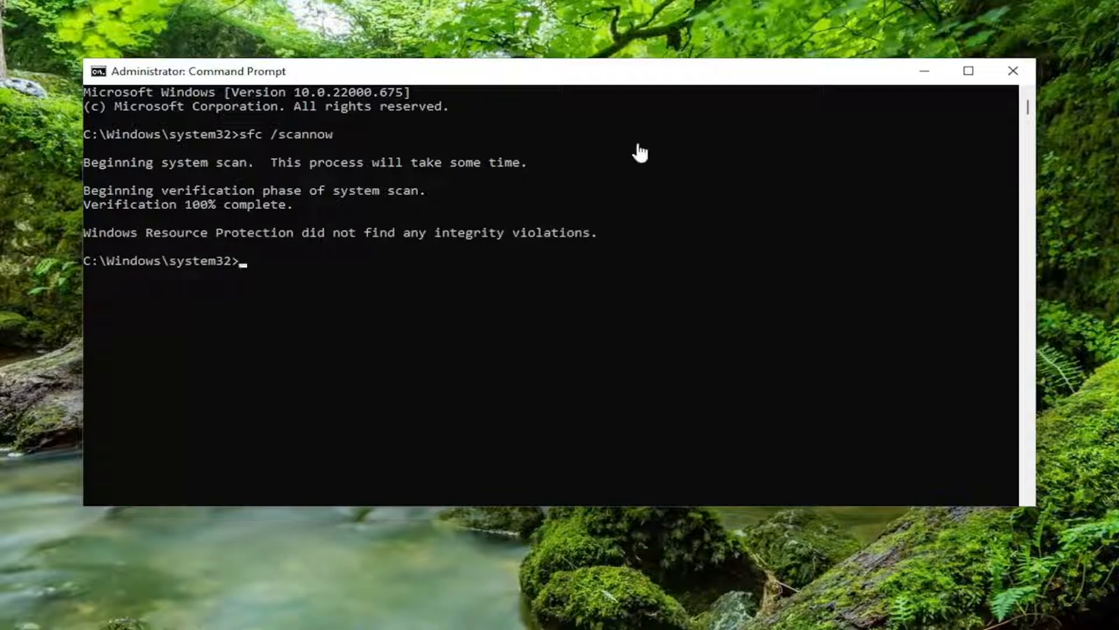
- Paste and run 'Dism /Online /Cleanup-Image /RestoreHealth' via the Edit menu
right_click(566, 71)
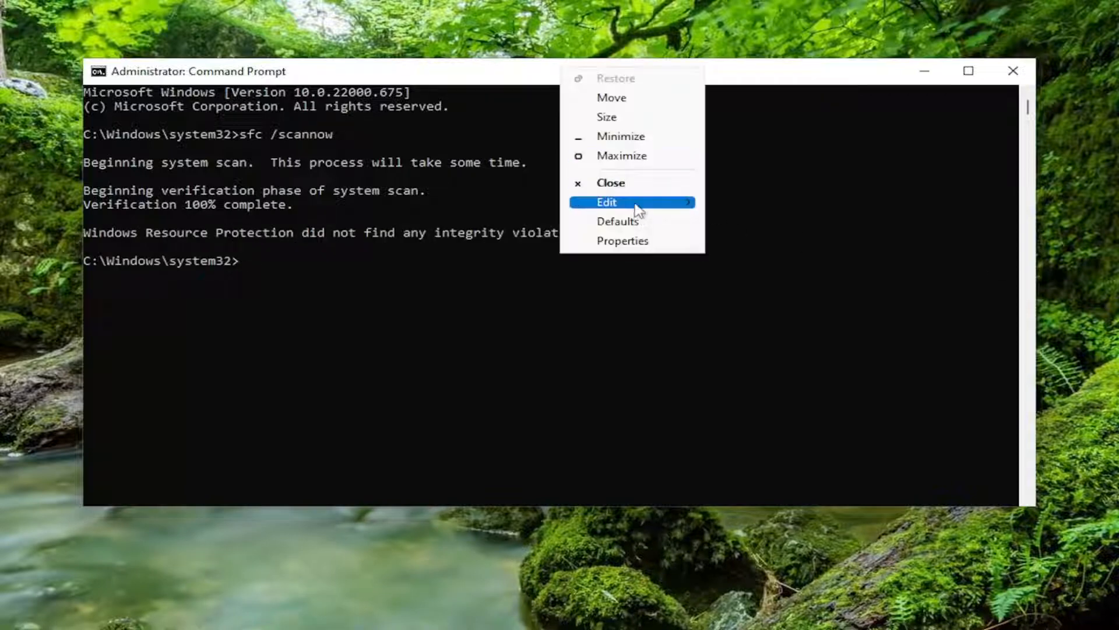
mouse_move(632, 202)
click(757, 238)
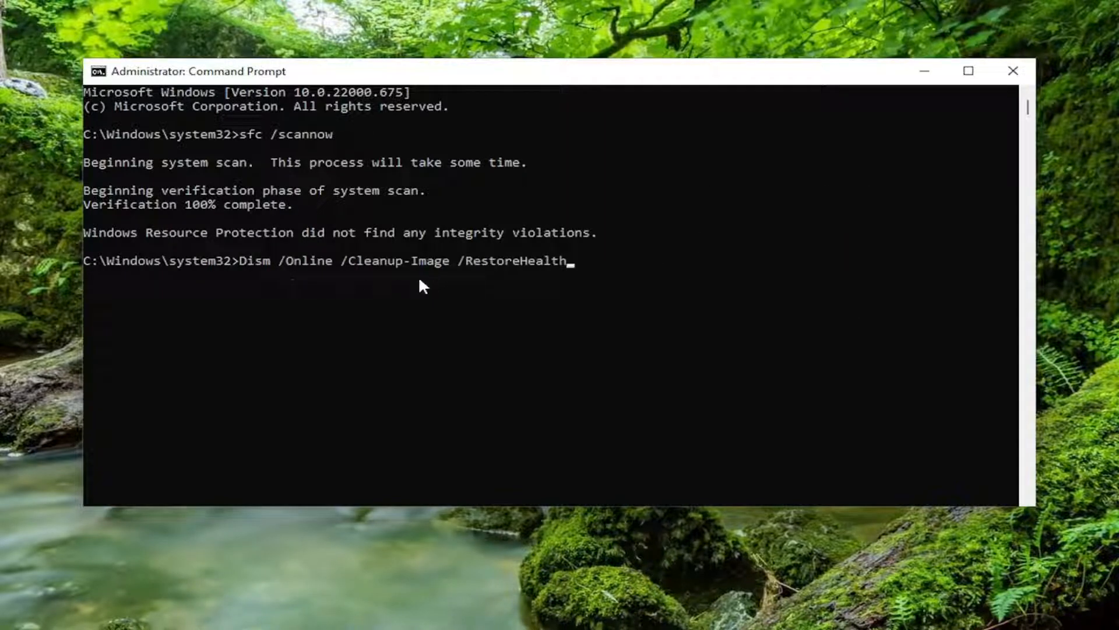
key(Return)
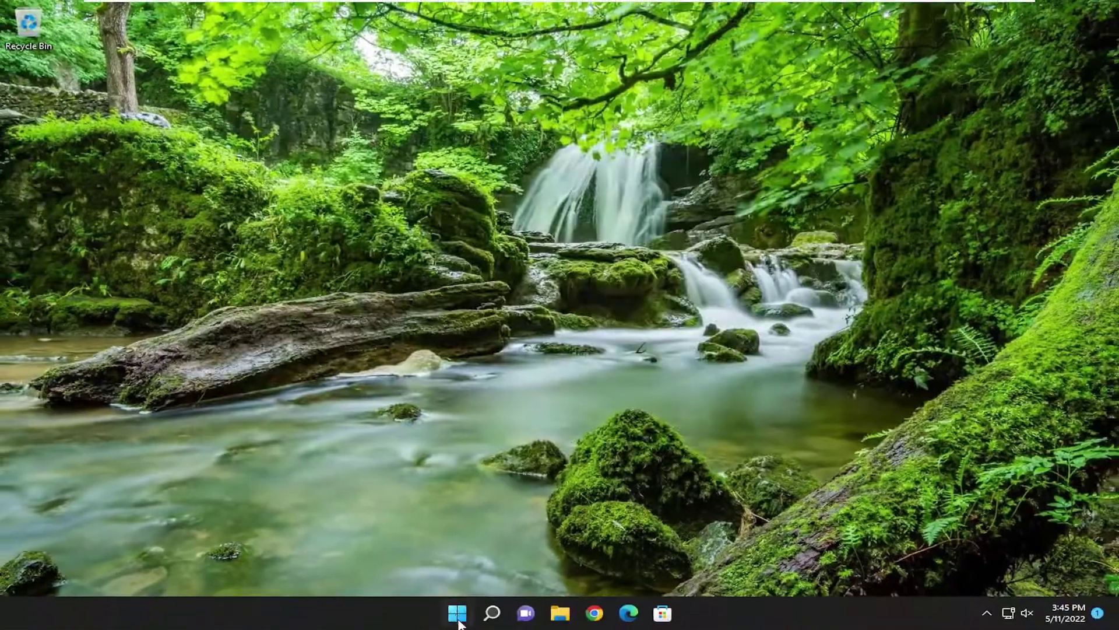
right_click(458, 613)
mouse_move(444, 558)
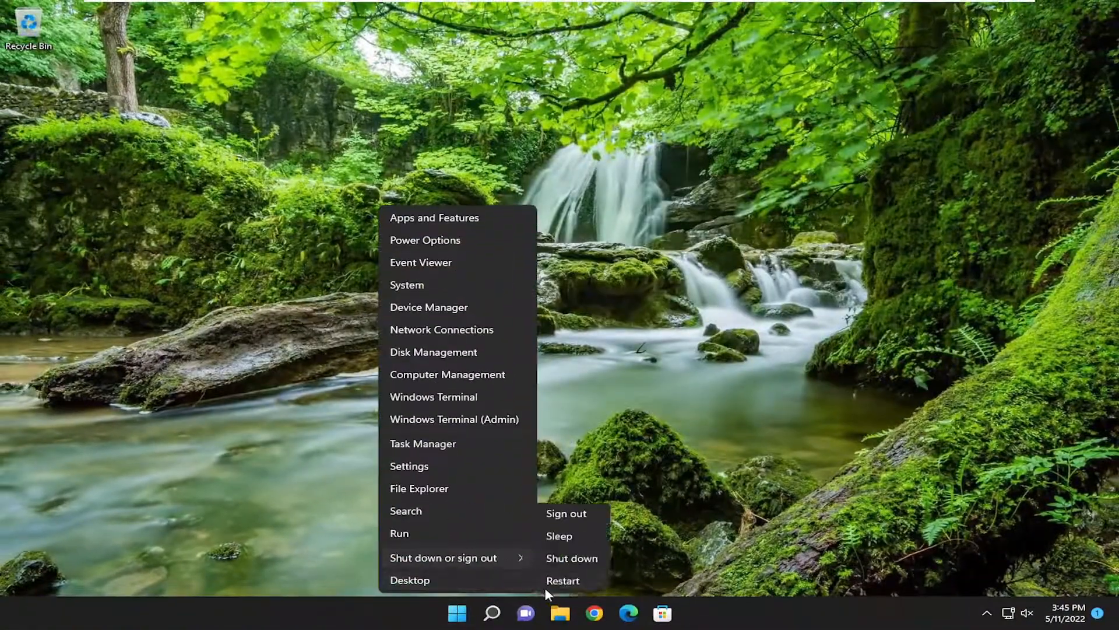